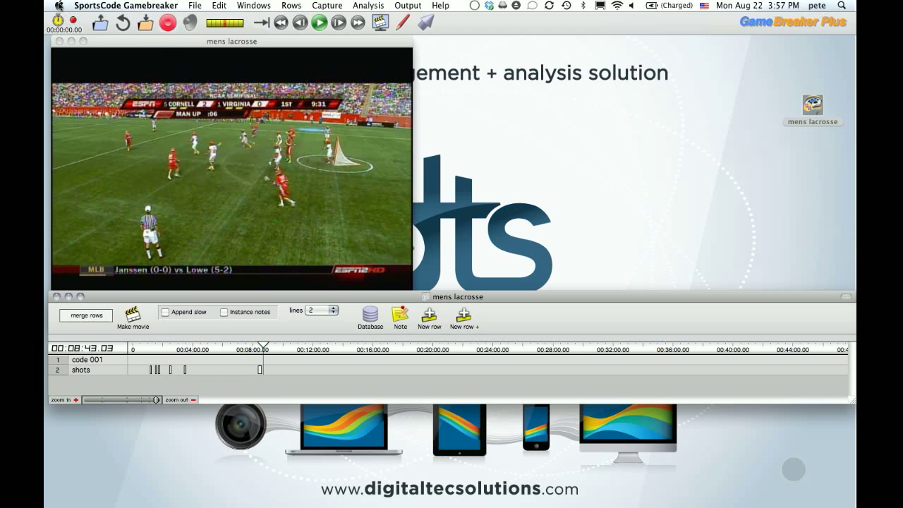
- View the Mac's system version information and check the version of SportsCode Gamebreaker
{"action": "left_click", "coordinate": [59, 6]}
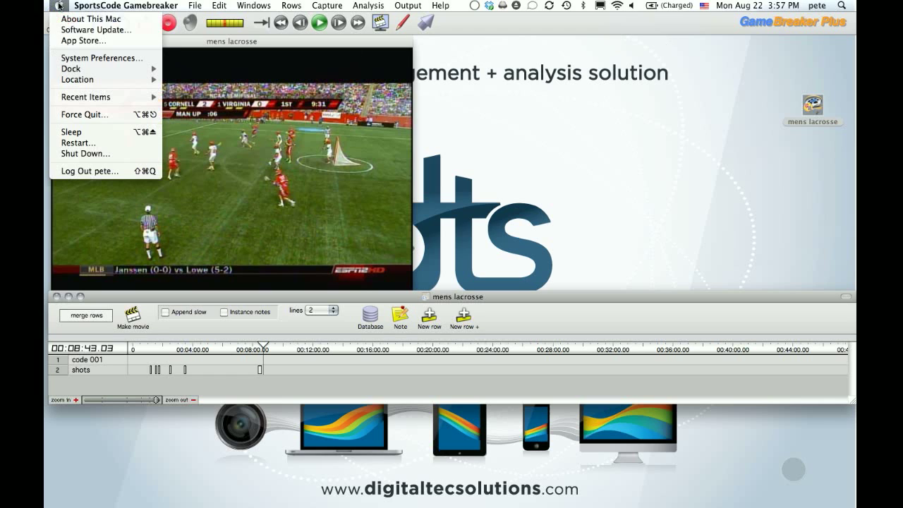
{"action": "left_click", "coordinate": [79, 17]}
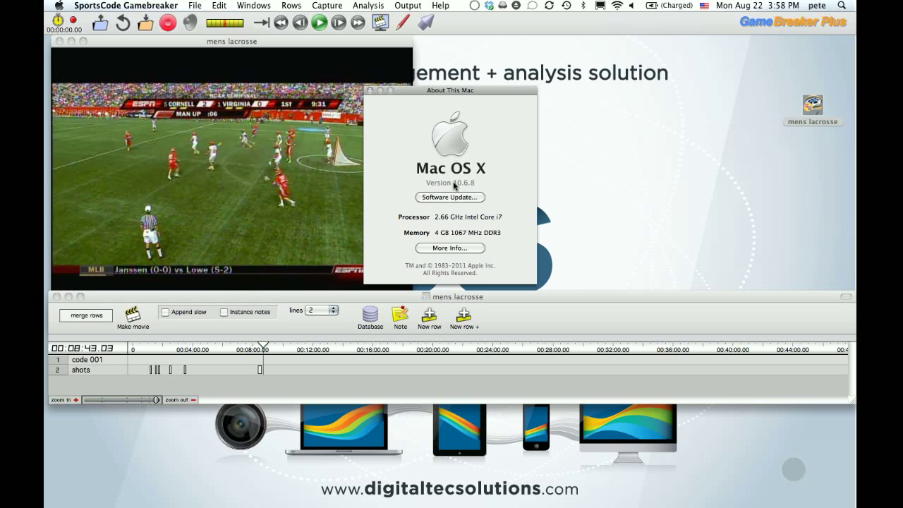
{"action": "left_click", "coordinate": [370, 90]}
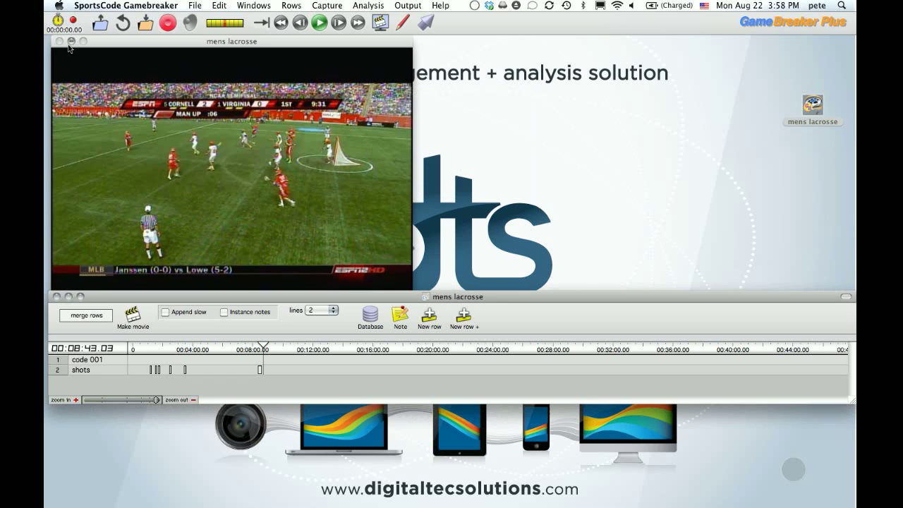
{"action": "left_click", "coordinate": [58, 7]}
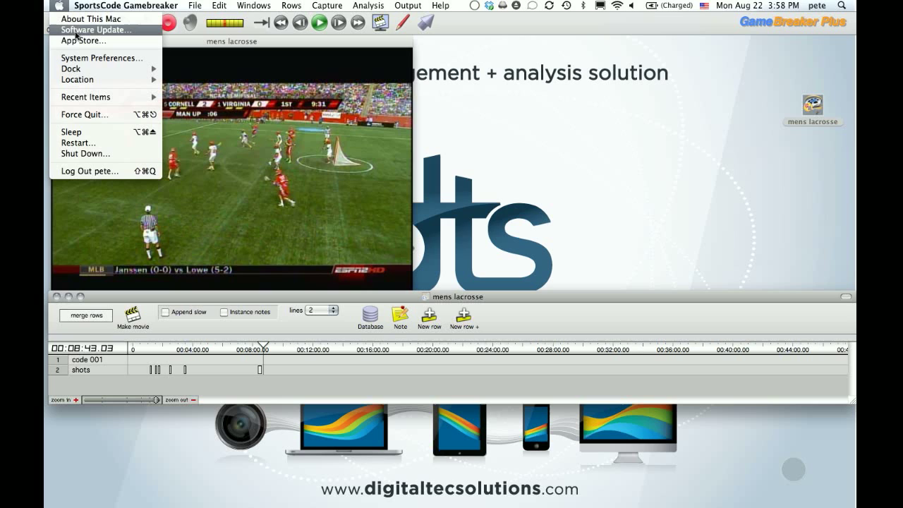
{"action": "mouse_move", "coordinate": [113, 5]}
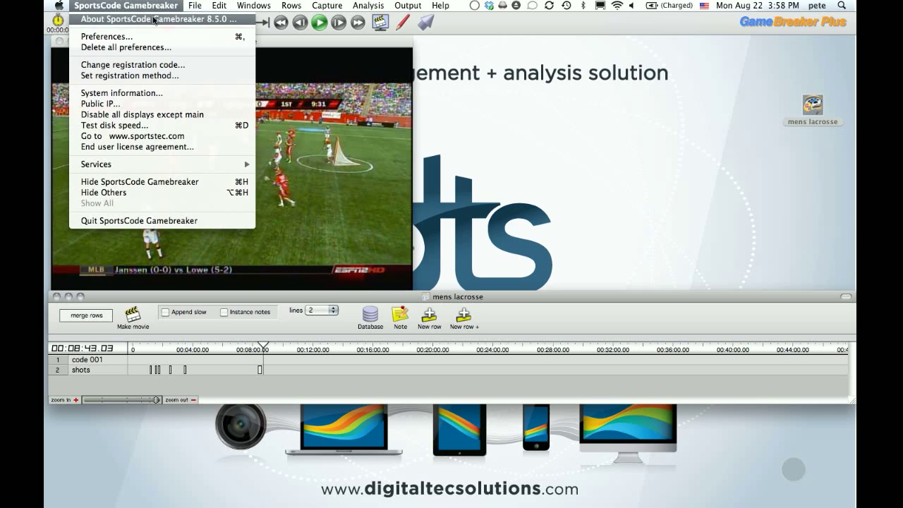
{"action": "left_click", "coordinate": [303, 52]}
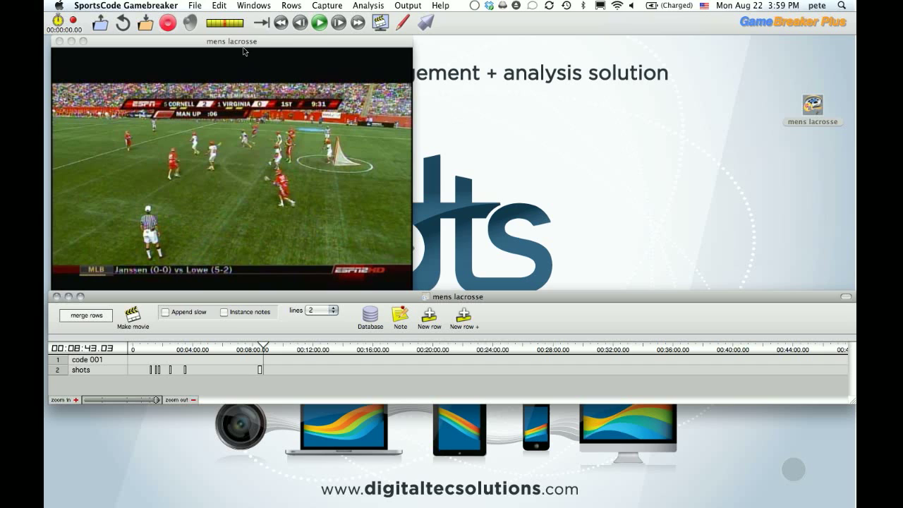
{"action": "left_click", "coordinate": [197, 6]}
{"action": "left_click", "coordinate": [611, 103]}
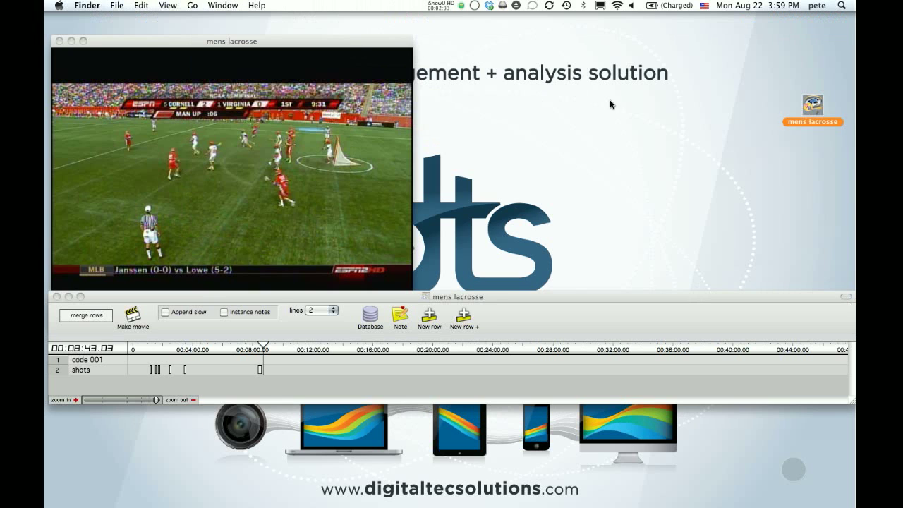
{"action": "left_click", "coordinate": [388, 43]}
{"action": "left_click", "coordinate": [194, 6]}
{"action": "mouse_move", "coordinate": [226, 69]}
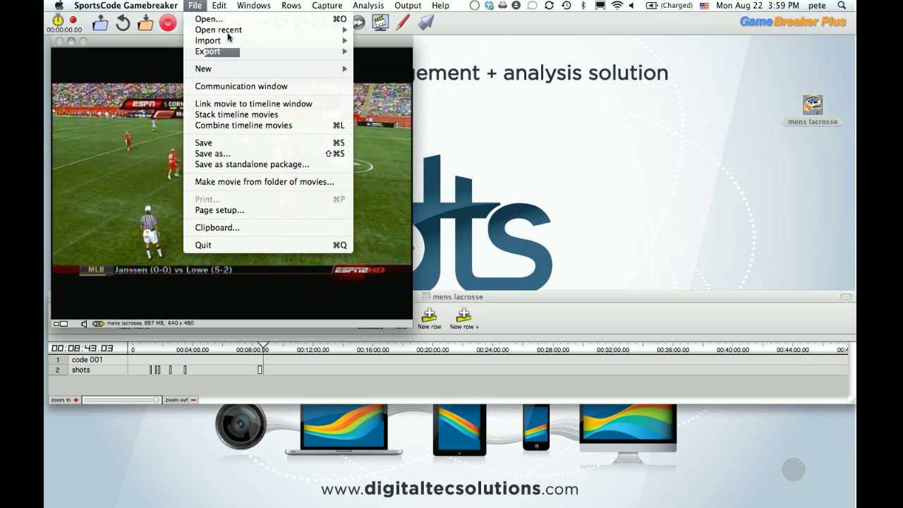
{"action": "left_click", "coordinate": [194, 7]}
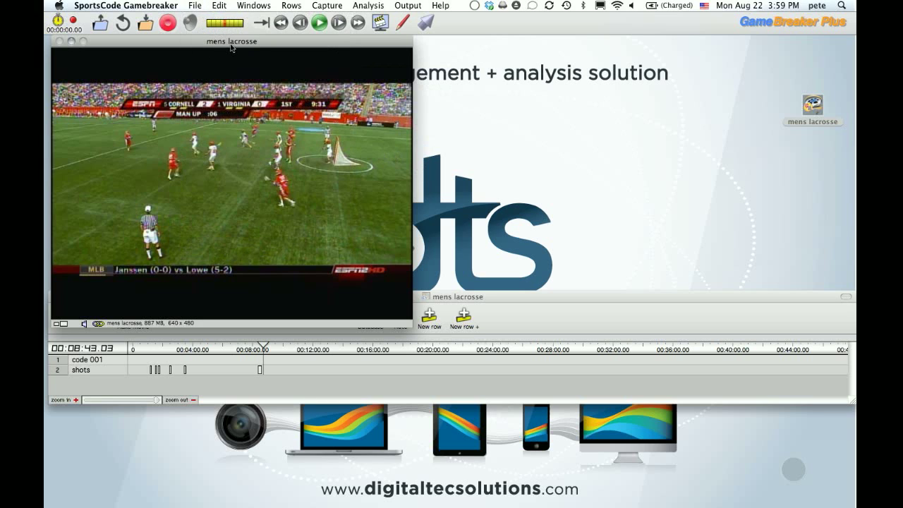
- Switch to System Preferences and display the keyboard shortcuts defined for applications
{"action": "mouse_move", "coordinate": [237, 497]}
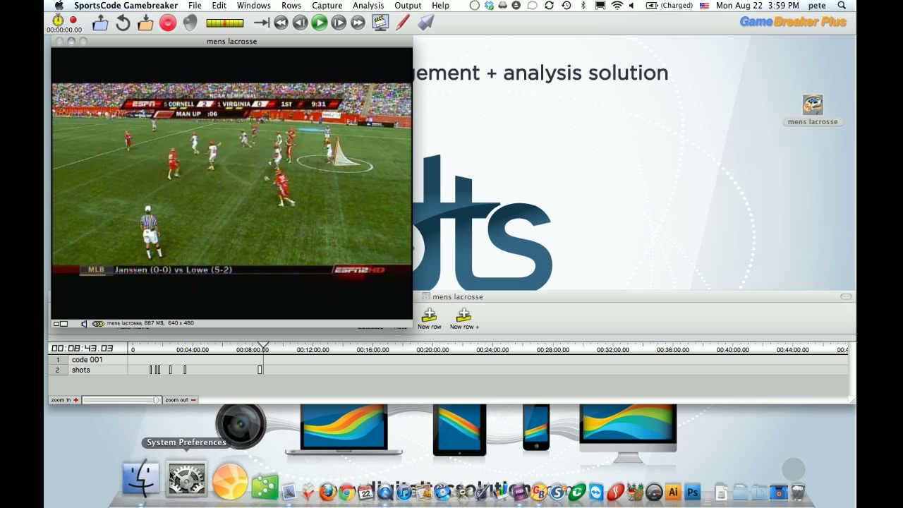
{"action": "left_click", "coordinate": [178, 479]}
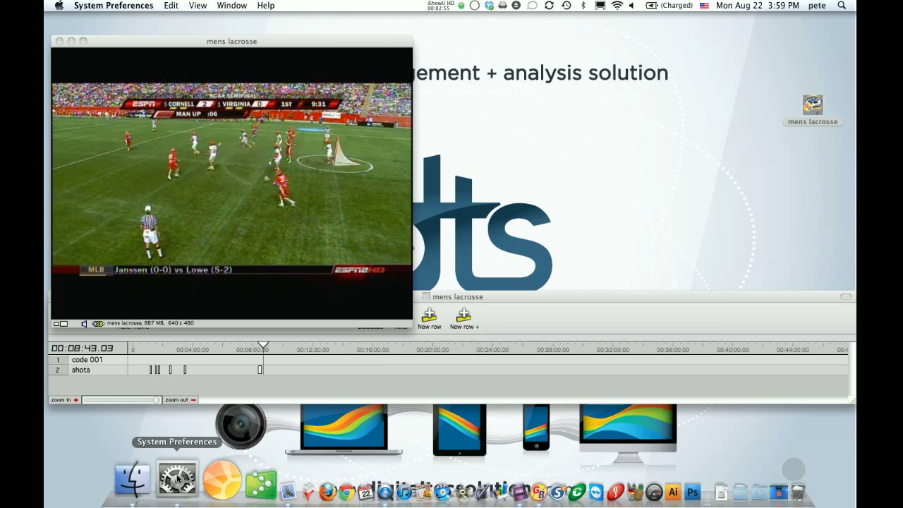
{"action": "left_click", "coordinate": [489, 242]}
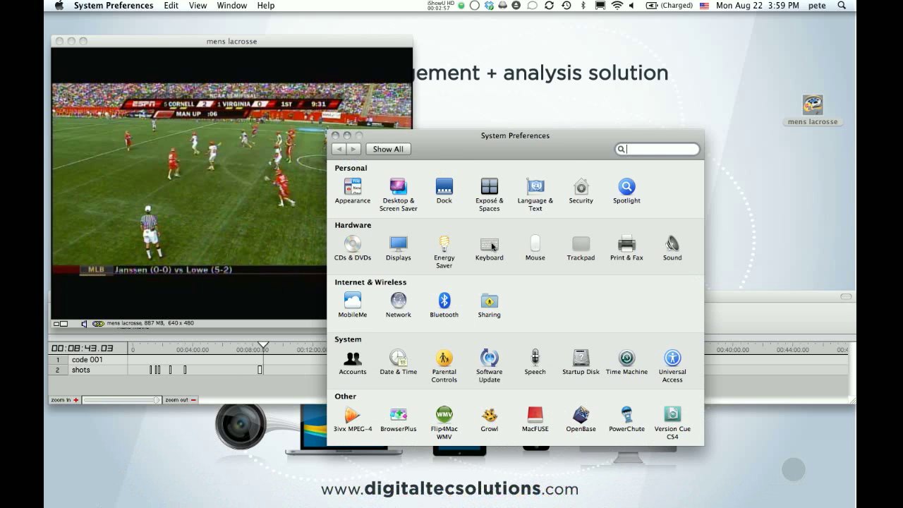
{"action": "left_click", "coordinate": [482, 181]}
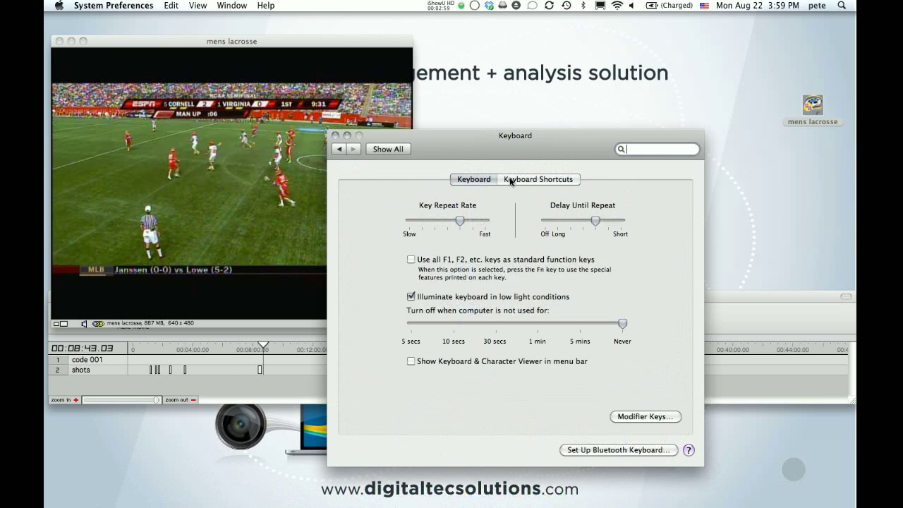
{"action": "left_click", "coordinate": [513, 181]}
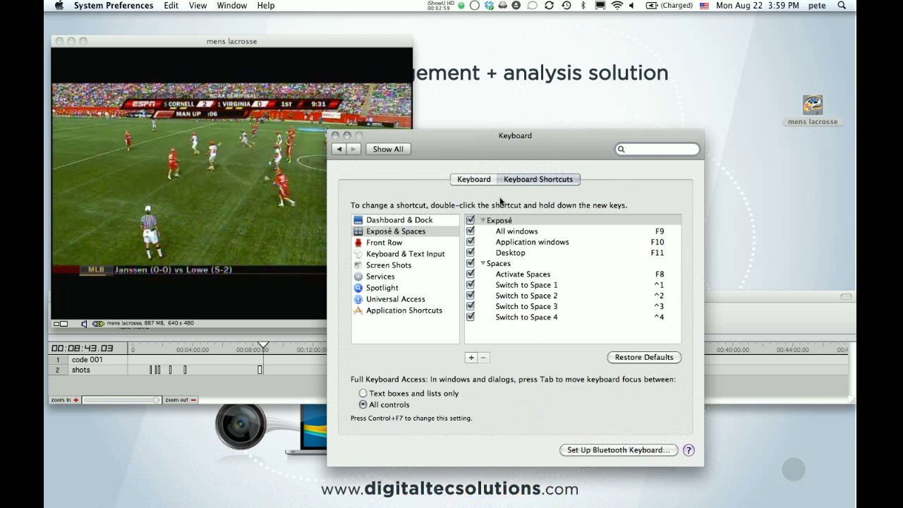
{"action": "left_click", "coordinate": [419, 310]}
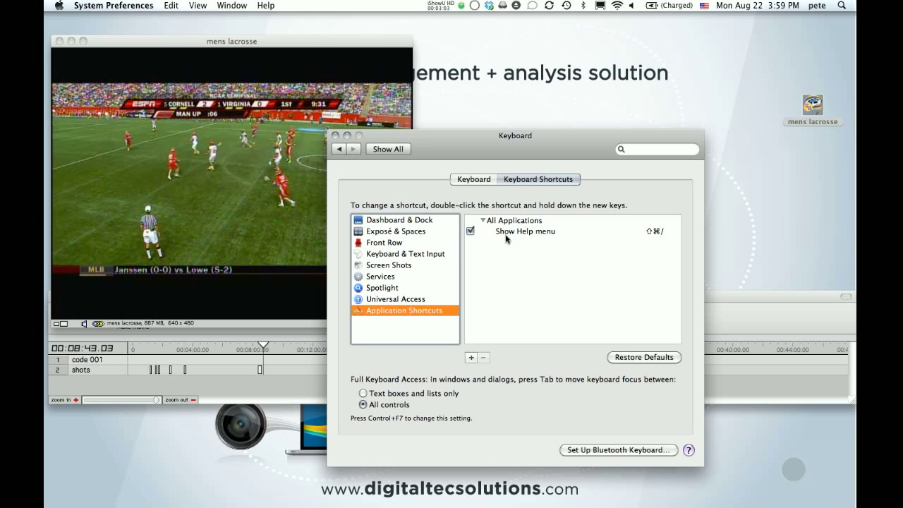
- Add an application shortcut for SportsCode Gamebreaker with the menu title "timeline" and the key combination Shift+Command+T
{"action": "left_click", "coordinate": [470, 357]}
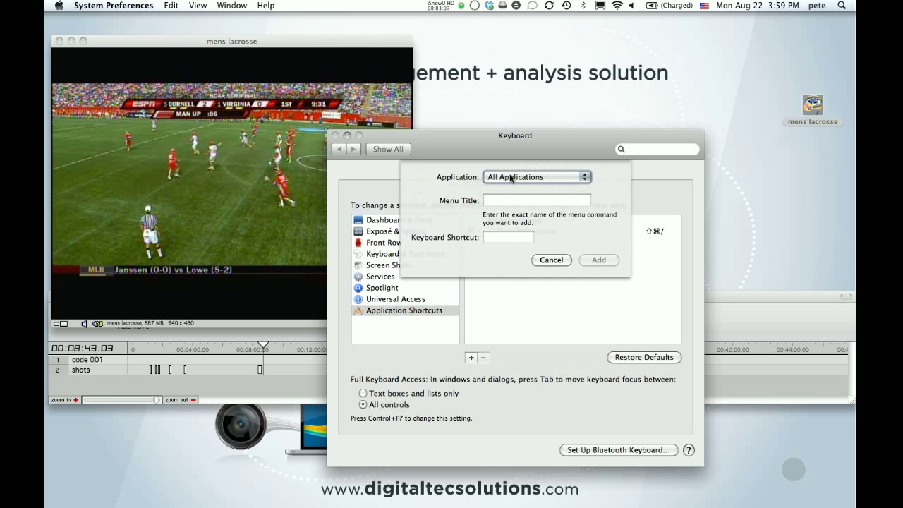
{"action": "left_click", "coordinate": [511, 177]}
{"action": "scroll", "coordinate": [515, 451], "scroll_direction": "down", "scroll_amount": 10}
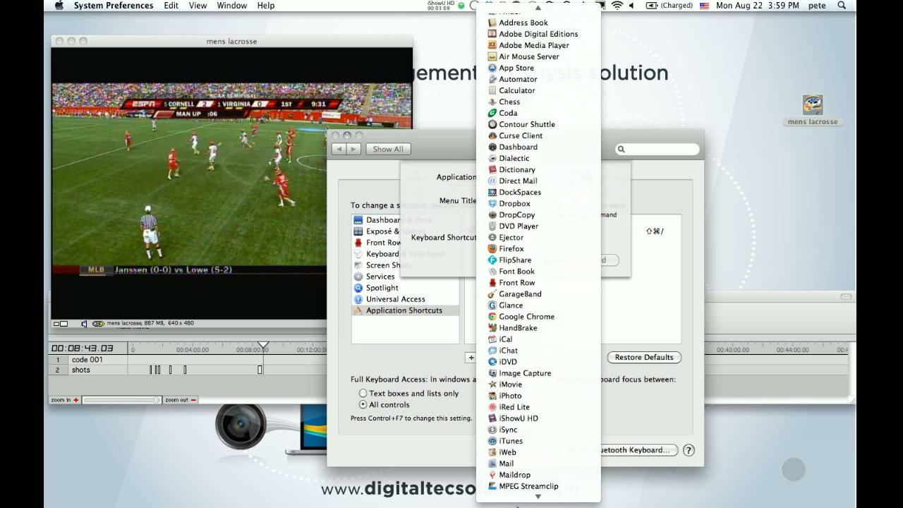
{"action": "left_click", "coordinate": [529, 478]}
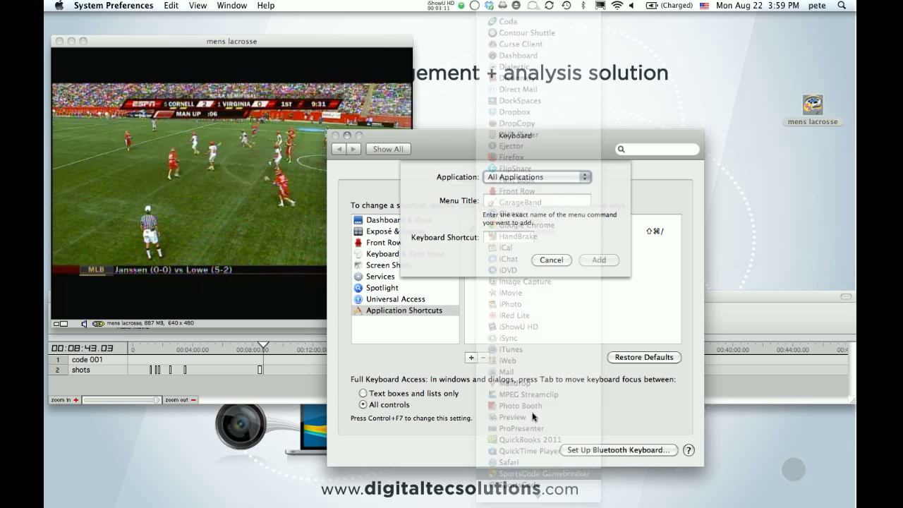
{"action": "left_click", "coordinate": [520, 201]}
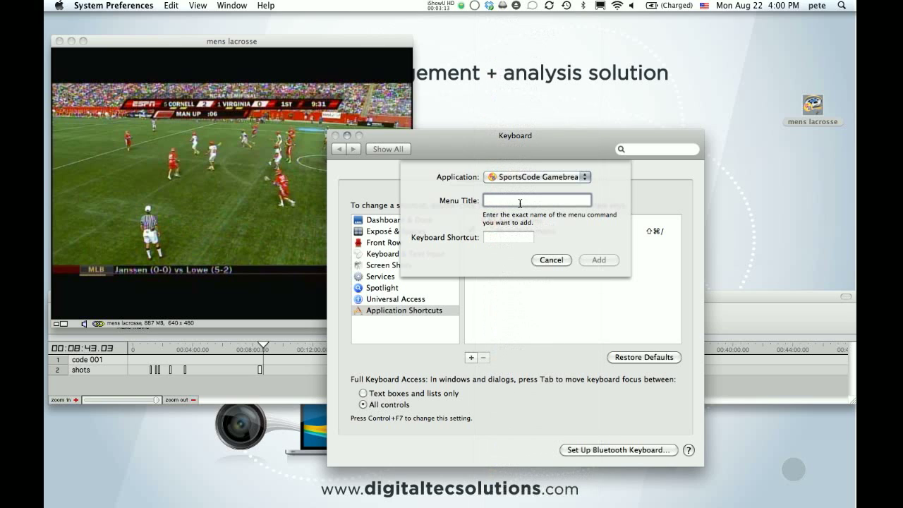
{"action": "type", "text": "timeline"}
{"action": "left_click", "coordinate": [509, 238]}
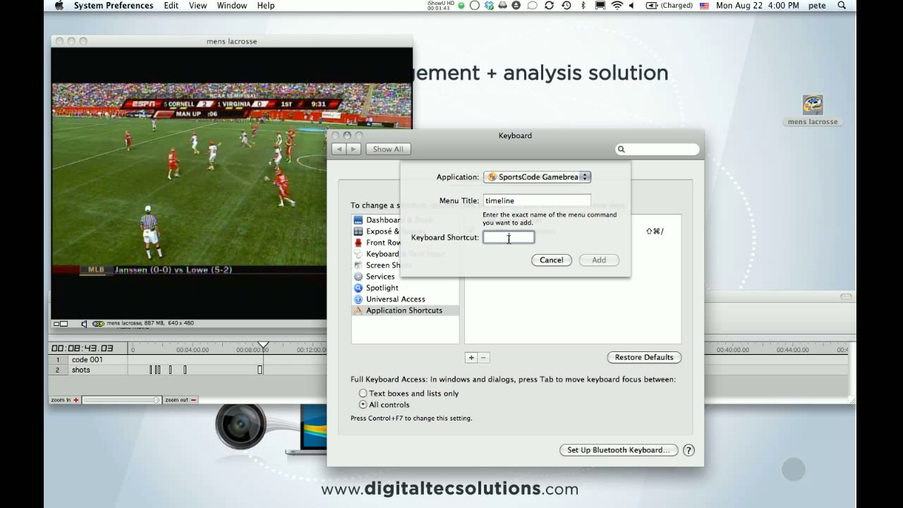
{"action": "key", "text": "shift+super+t"}
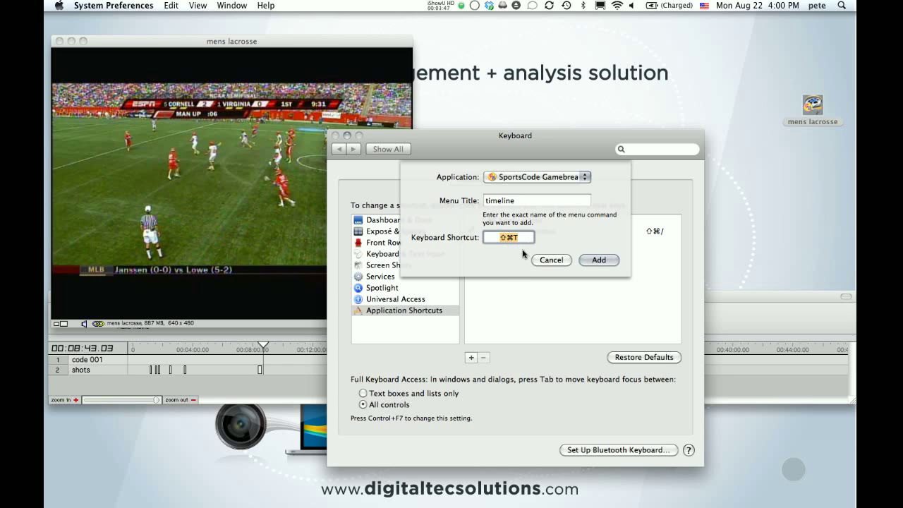
{"action": "left_click", "coordinate": [597, 260]}
- Switch to SportsCode Gamebreaker and check how its command for a new timeline is spelled and whether it has a shortcut
{"action": "left_click", "coordinate": [325, 49]}
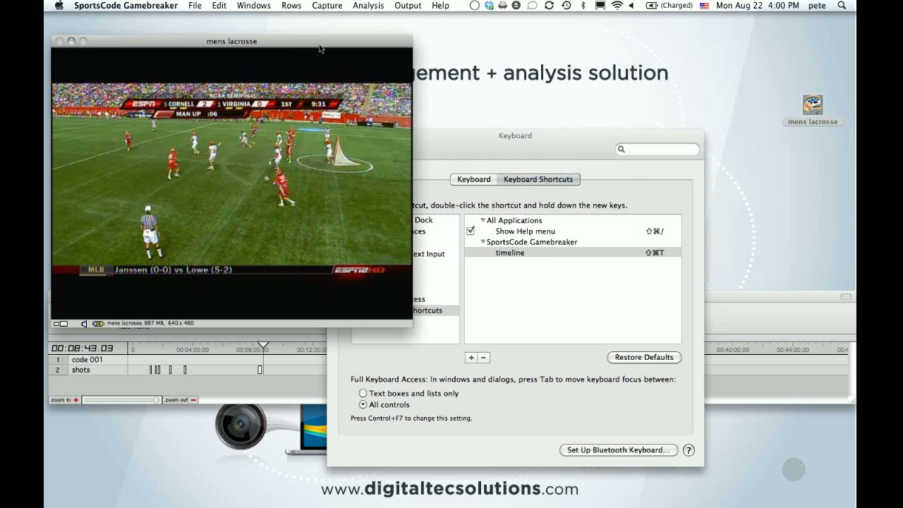
{"action": "left_click", "coordinate": [195, 5]}
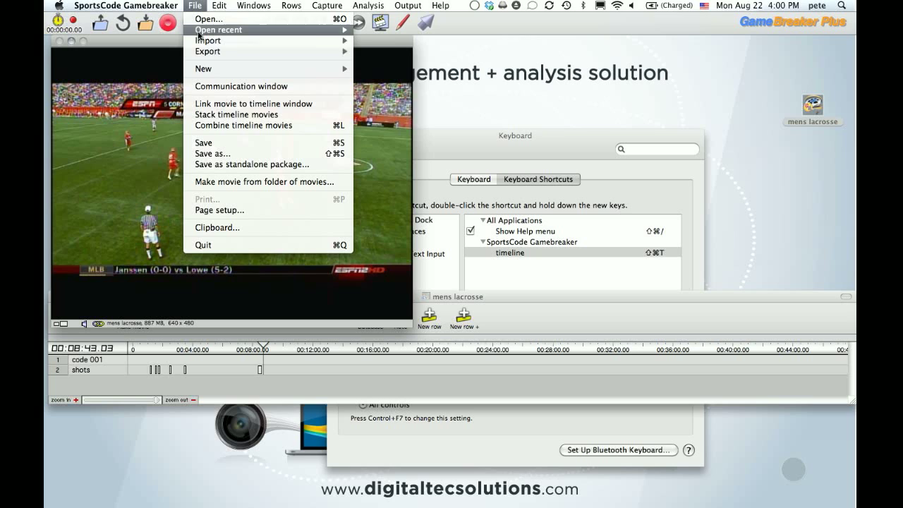
{"action": "mouse_move", "coordinate": [216, 72]}
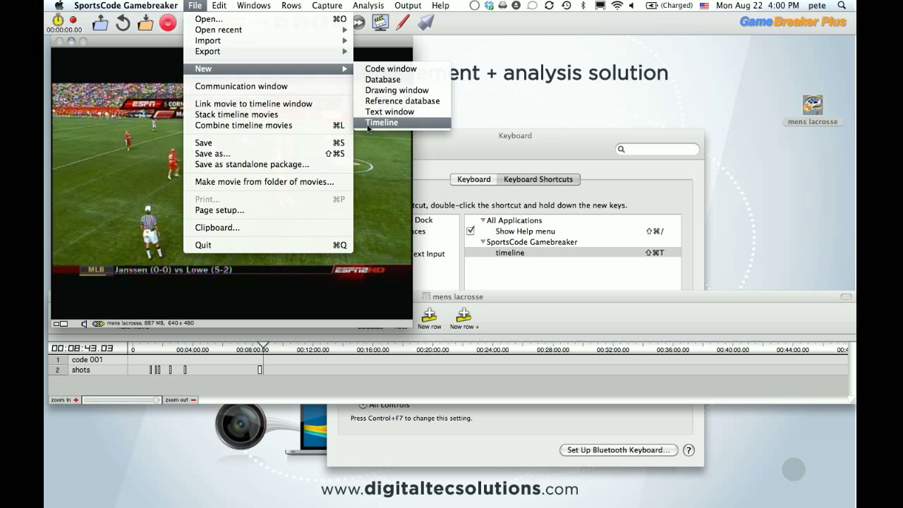
- Switch to System Preferences and change the menu title of the Gamebreaker shortcut to "Timeline"
{"action": "left_click", "coordinate": [522, 254]}
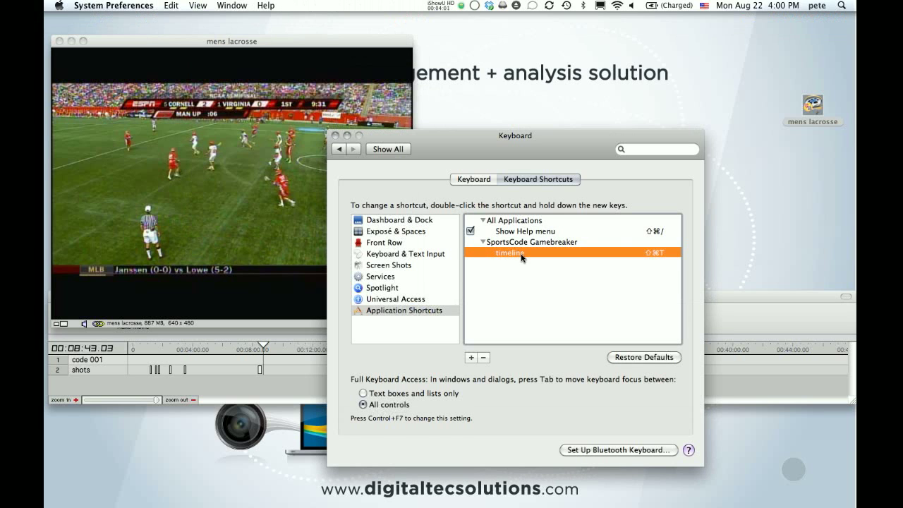
{"action": "double_click", "coordinate": [522, 254]}
{"action": "type", "text": "Timeline"}
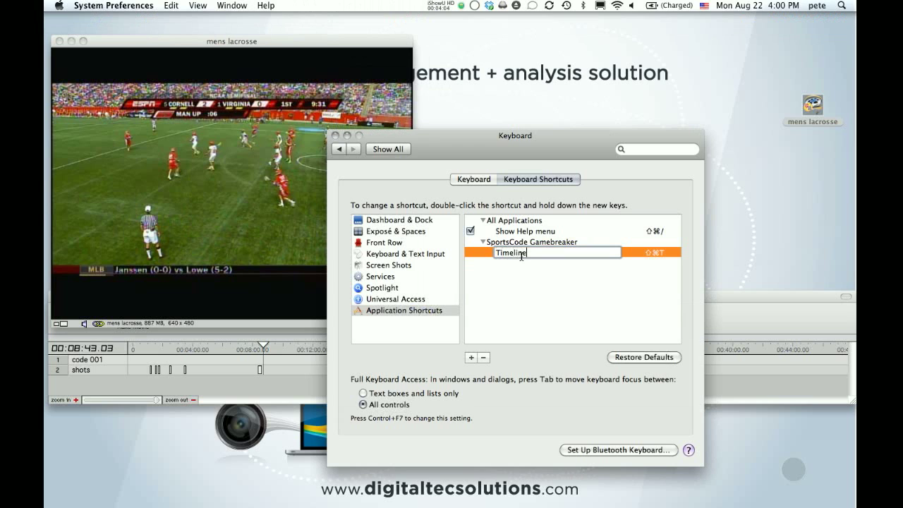
{"action": "key", "text": "Return"}
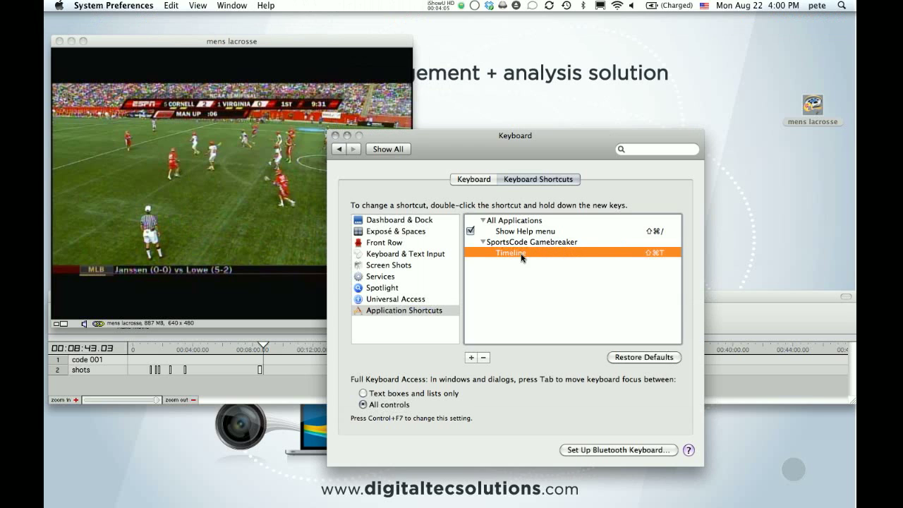
- Return to SportsCode Gamebreaker and verify the shortcut assigned to the new Timeline command
{"action": "left_click", "coordinate": [321, 55]}
{"action": "left_click", "coordinate": [193, 6]}
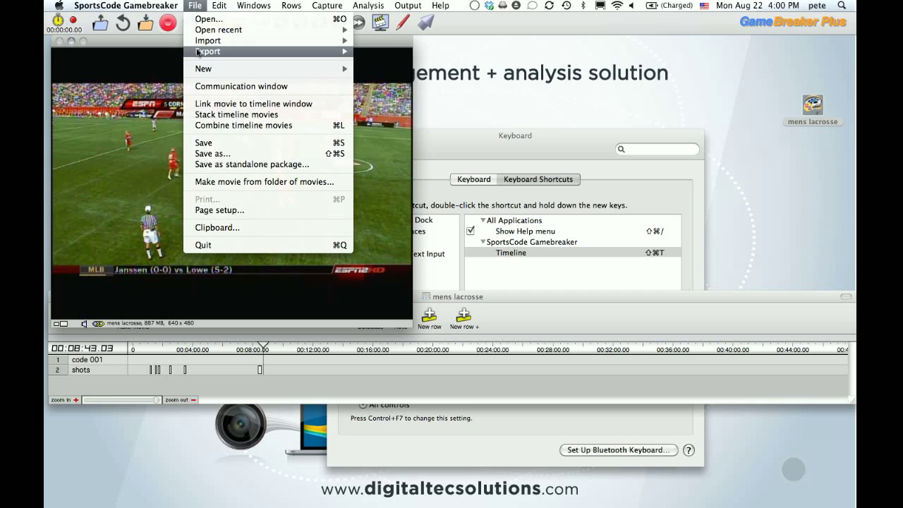
{"action": "mouse_move", "coordinate": [240, 68]}
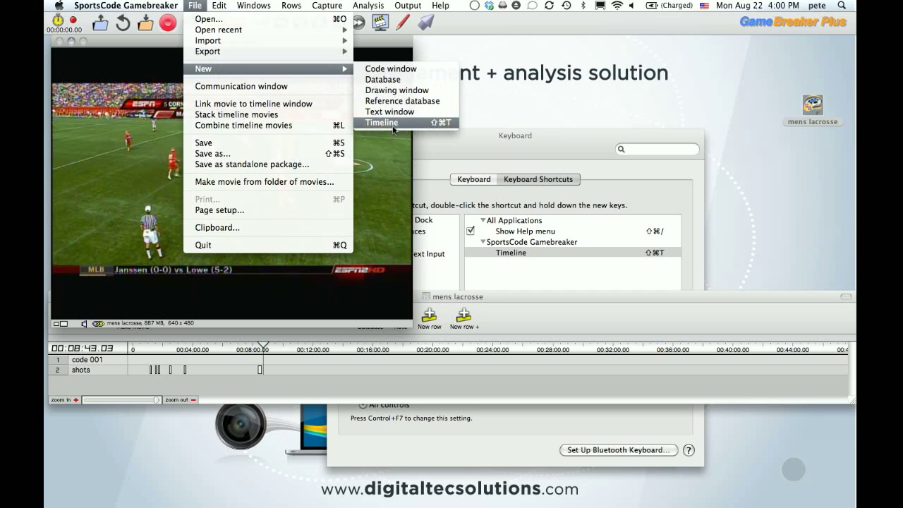
{"action": "left_click", "coordinate": [388, 166]}
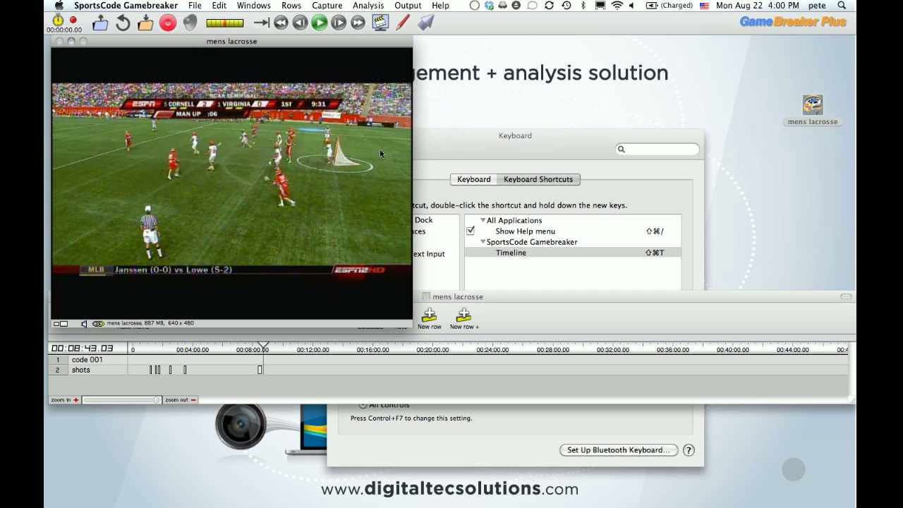
- Test the Timeline shortcut by creating a blank timeline without linking a movie, and close that document
{"action": "key", "text": "shift+super+t"}
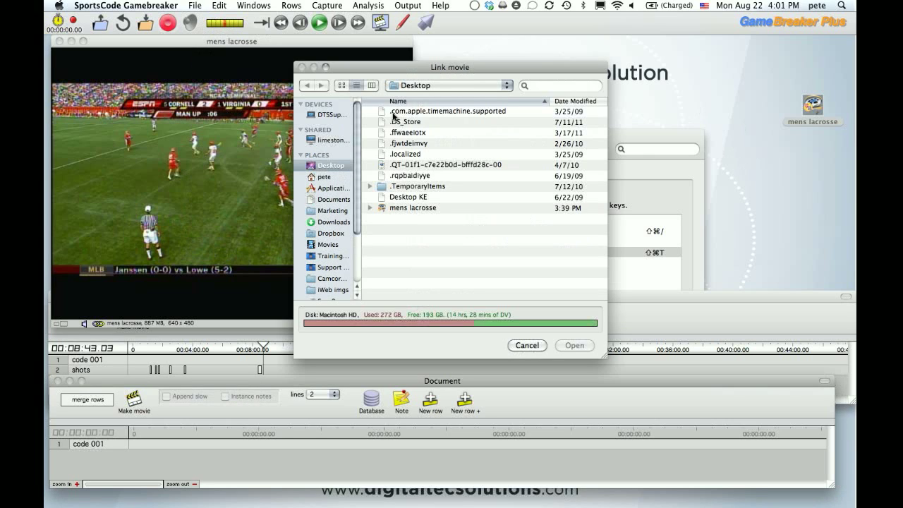
{"action": "left_click", "coordinate": [531, 346]}
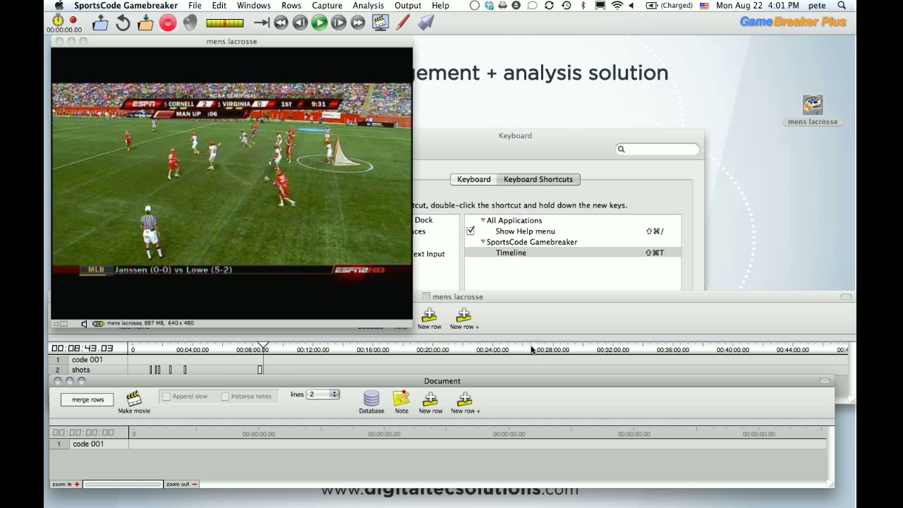
{"action": "left_click", "coordinate": [58, 381]}
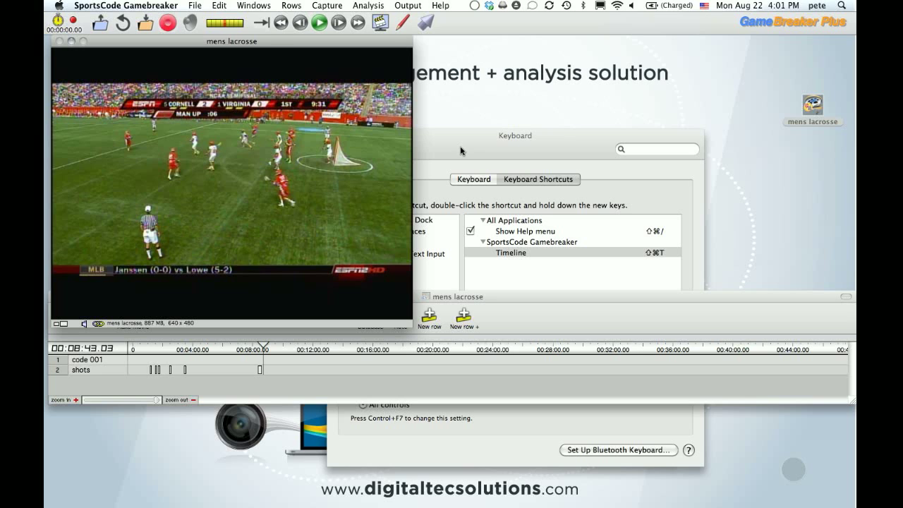
- Look up the exact name of the movie conversion command among SportsCode Gamebreaker's movie export commands
{"action": "left_click", "coordinate": [201, 6]}
{"action": "mouse_move", "coordinate": [206, 52]}
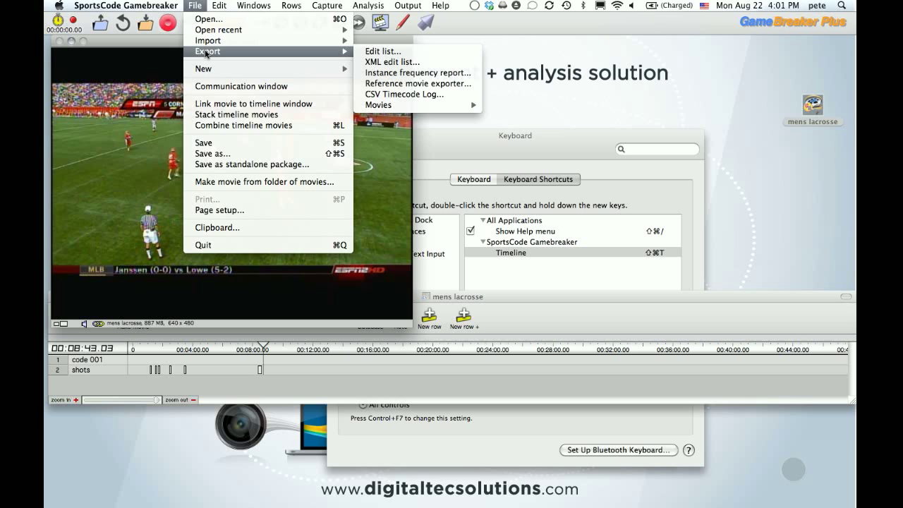
{"action": "mouse_move", "coordinate": [381, 106]}
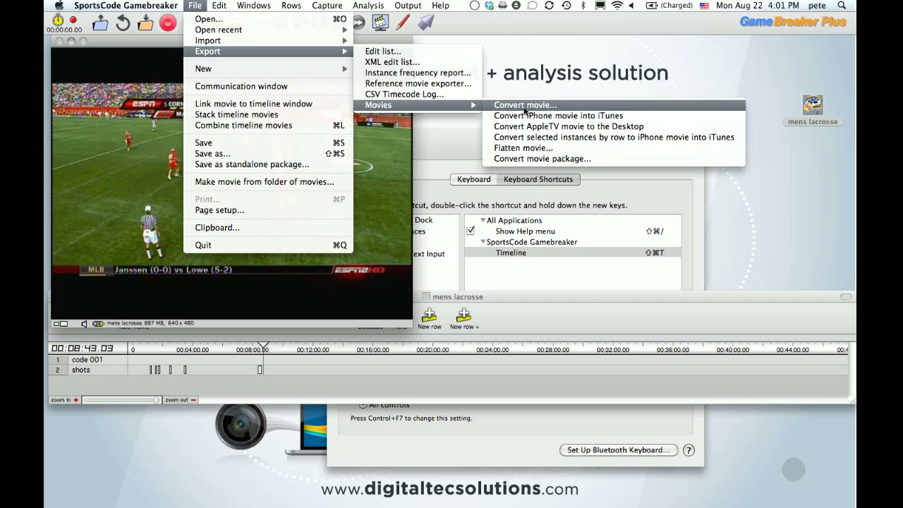
- Switch to System Preferences and add a SportsCode Gamebreaker shortcut for the menu title "Convert movie..." using Shift-Command-C
{"action": "left_click", "coordinate": [494, 314]}
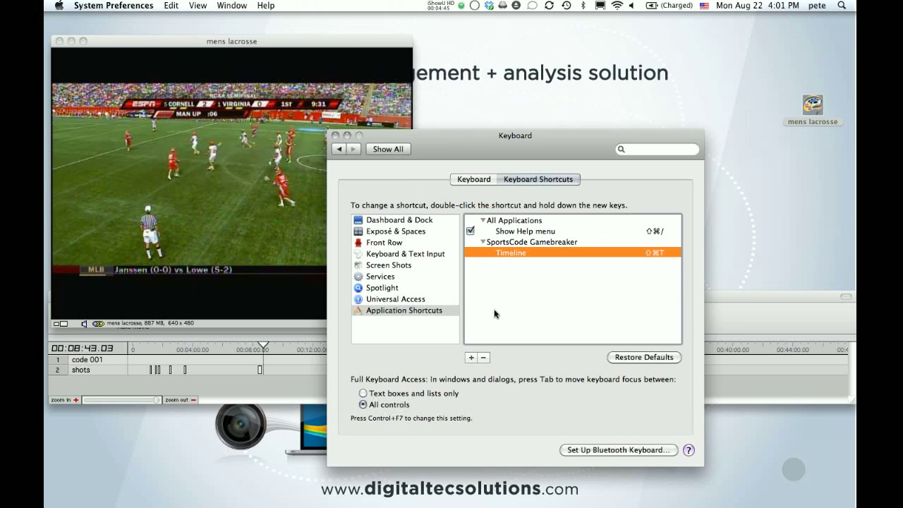
{"action": "left_click", "coordinate": [471, 357]}
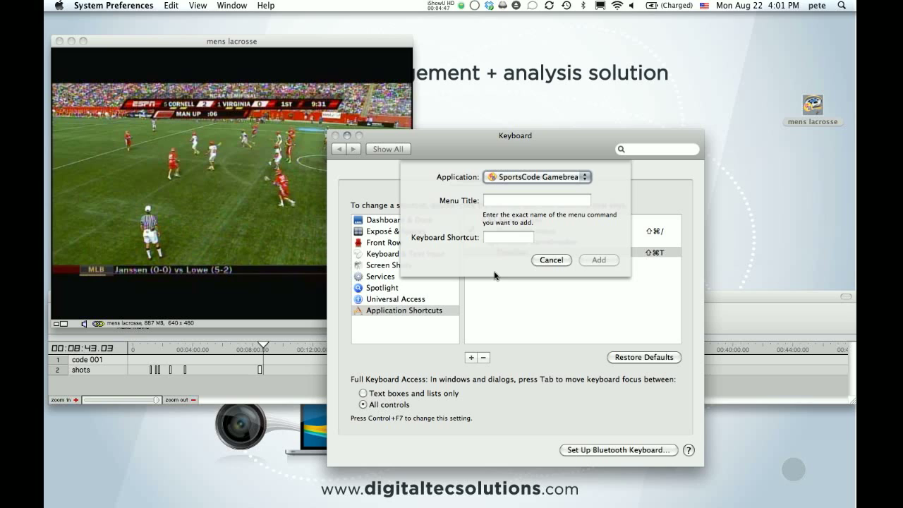
{"action": "left_click", "coordinate": [497, 205]}
{"action": "type", "text": "Convert movie..."}
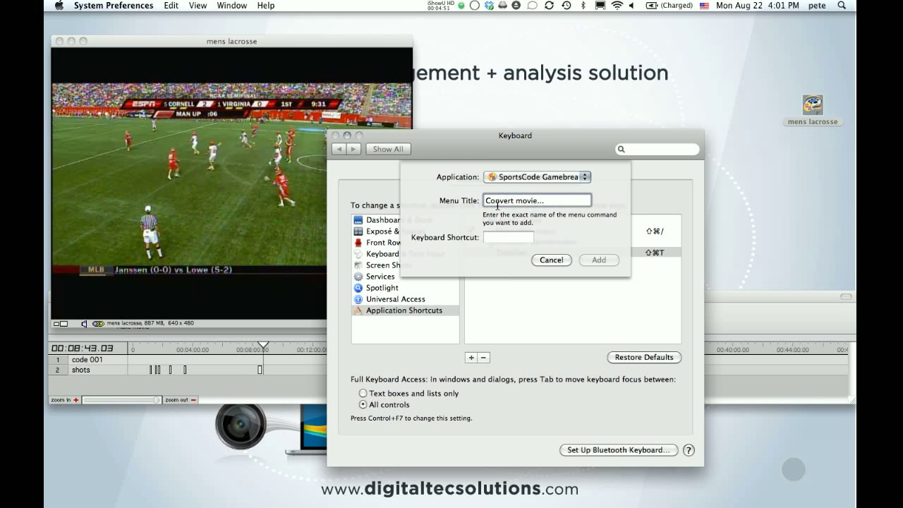
{"action": "left_click", "coordinate": [507, 236]}
{"action": "key", "text": "shift+super+c"}
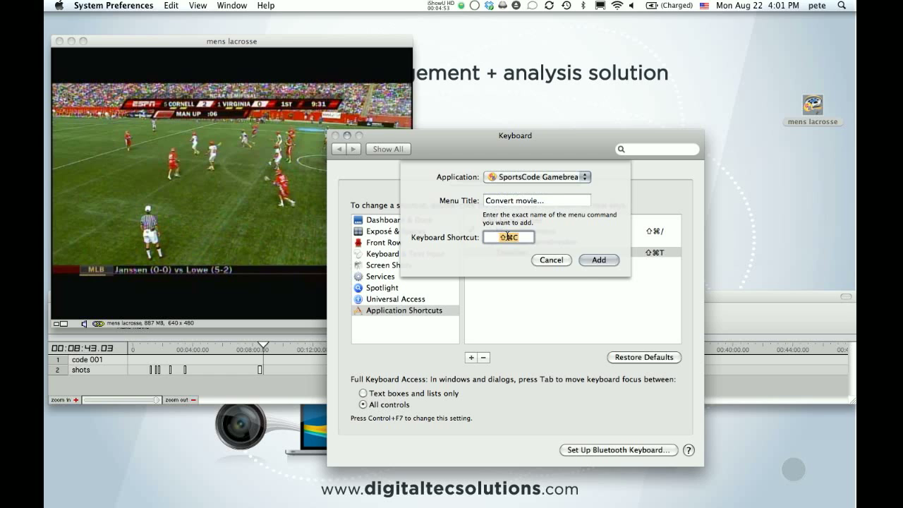
{"action": "left_click", "coordinate": [597, 259]}
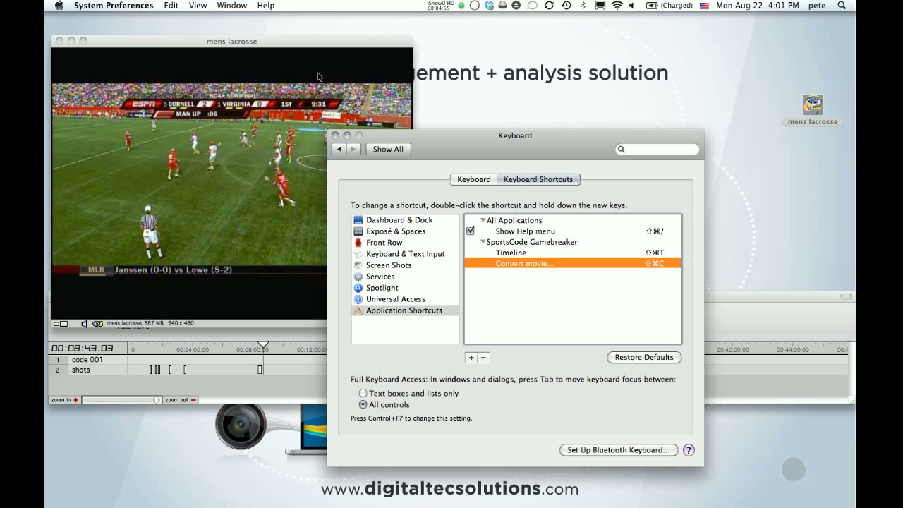
- Switch to SportsCode Gamebreaker, test the Convert movie shortcut, and cancel the export
{"action": "left_click", "coordinate": [239, 50]}
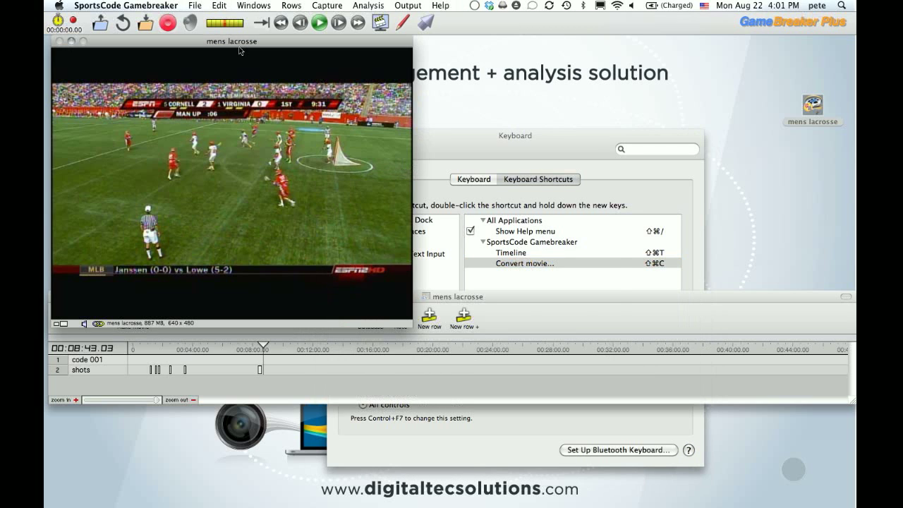
{"action": "key", "text": "shift+super+c"}
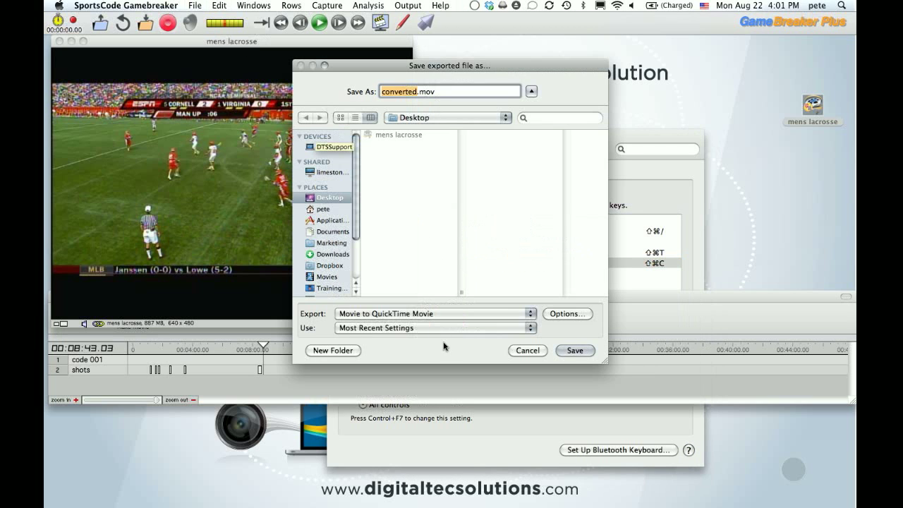
{"action": "left_click", "coordinate": [528, 350]}
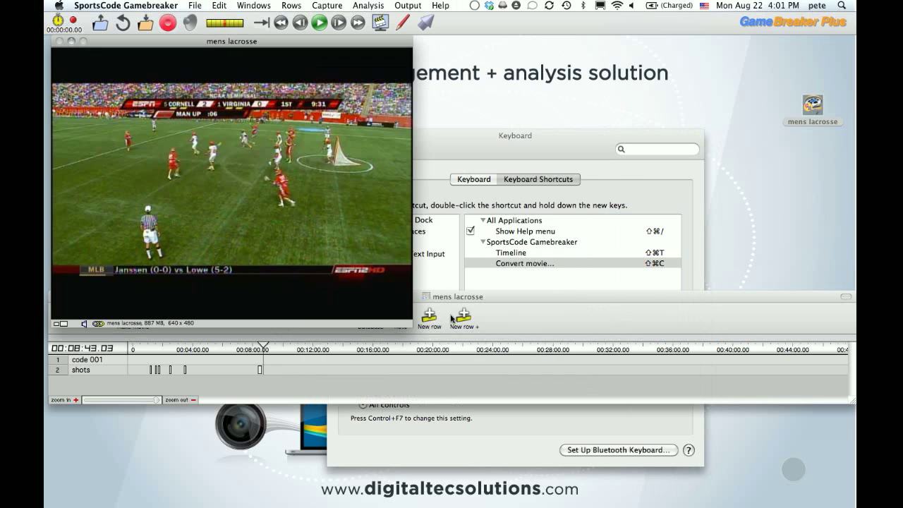
- Close the Keyboard window of System Preferences and open the General preferences of SportsCode Gamebreaker
{"action": "left_click", "coordinate": [429, 153]}
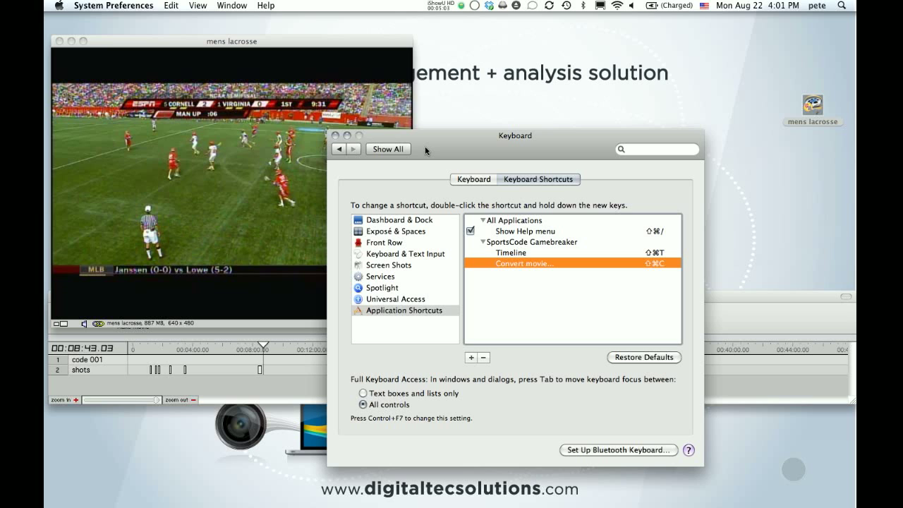
{"action": "left_click", "coordinate": [335, 136]}
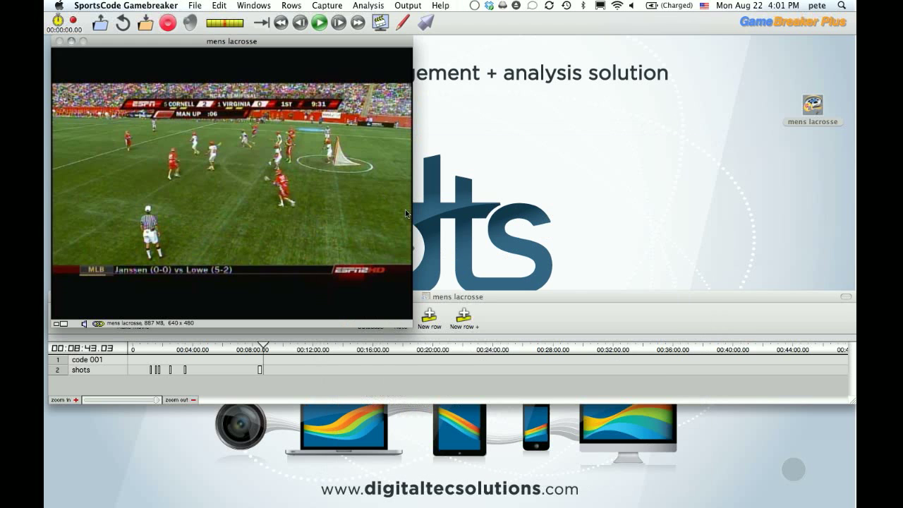
{"action": "left_click", "coordinate": [151, 5]}
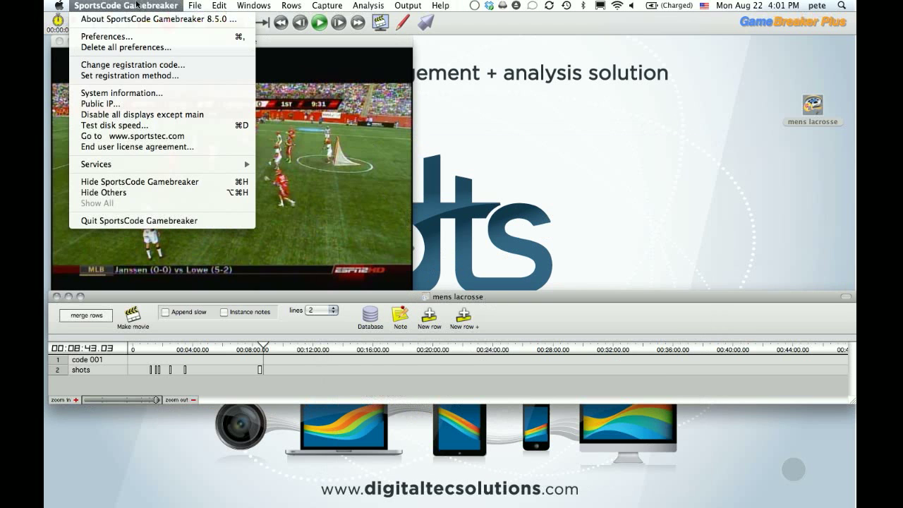
{"action": "left_click", "coordinate": [128, 39]}
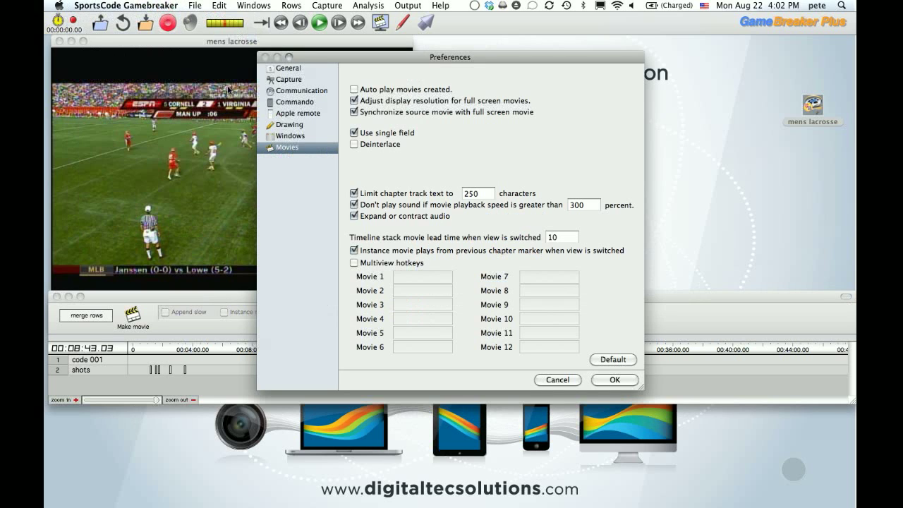
{"action": "left_click", "coordinate": [313, 69]}
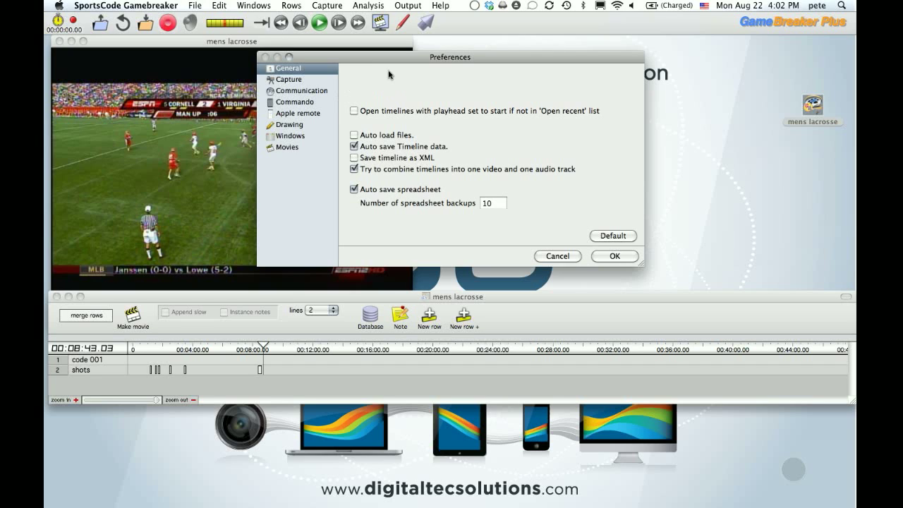
- In the Capture preferences, disable showing the timeline during capture and toggle the timeline movie and code mode options on and off
{"action": "left_click", "coordinate": [293, 80]}
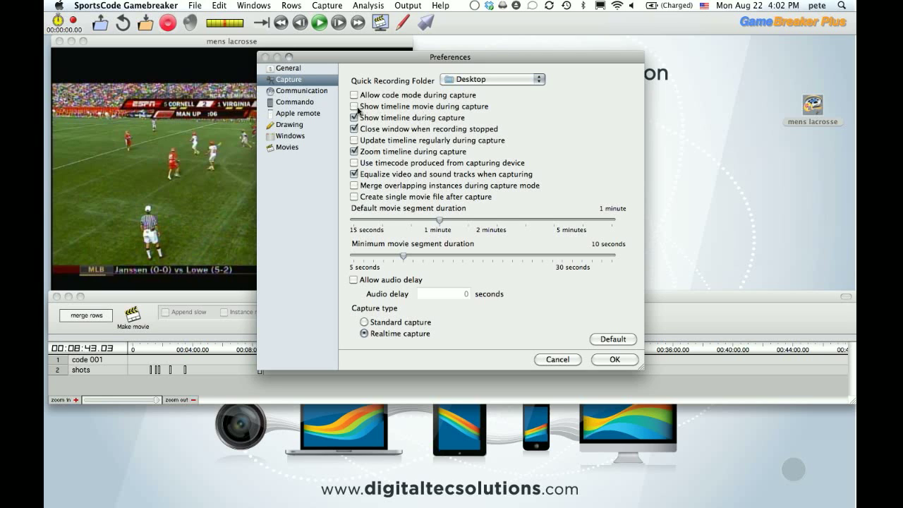
{"action": "left_click", "coordinate": [354, 106]}
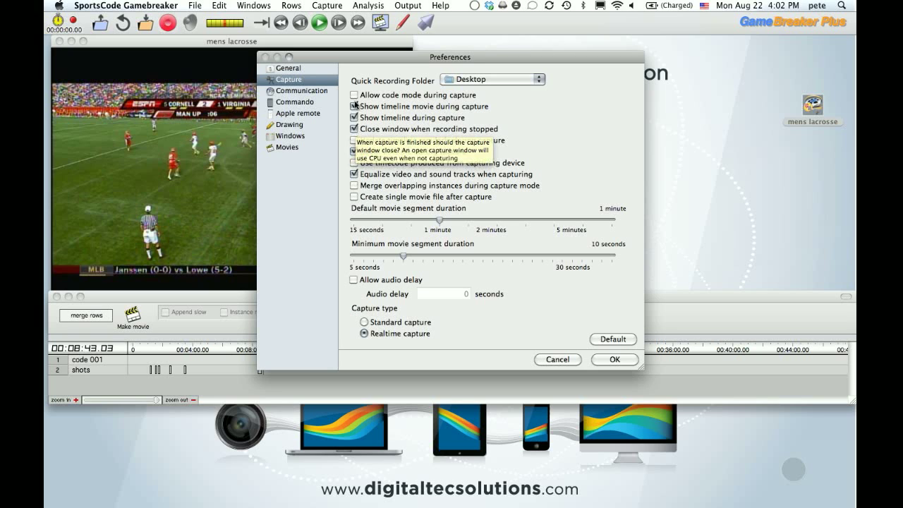
{"action": "left_click", "coordinate": [354, 105]}
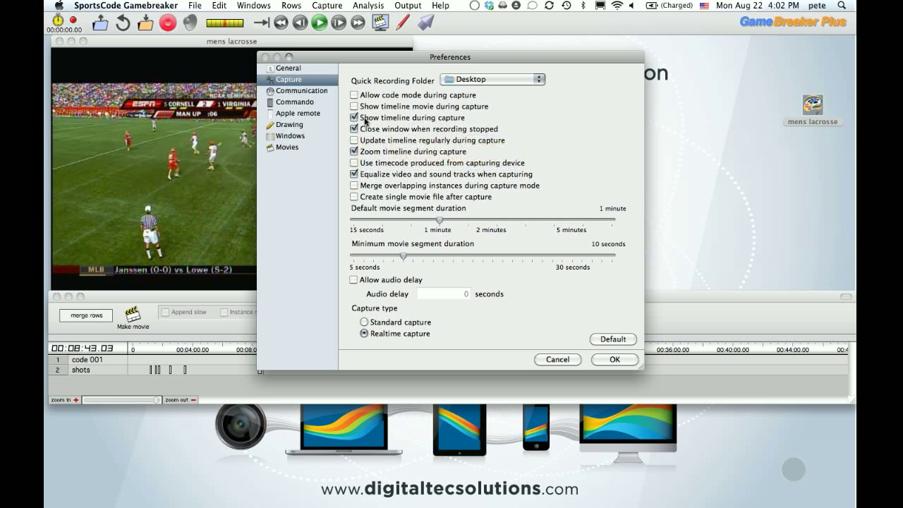
{"action": "left_click", "coordinate": [354, 118]}
{"action": "left_click", "coordinate": [353, 96]}
{"action": "left_click", "coordinate": [354, 96]}
{"action": "left_click", "coordinate": [354, 96]}
{"action": "left_click", "coordinate": [354, 97]}
- Enable showing the timeline movie and the timeline during capture, and toggle regular timeline updates on and off
{"action": "left_click", "coordinate": [354, 107]}
{"action": "left_click", "coordinate": [354, 118]}
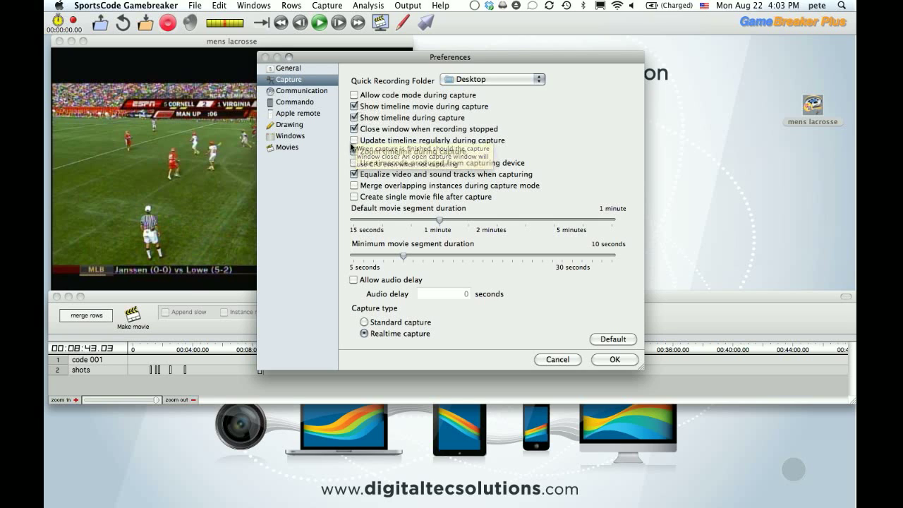
{"action": "left_click", "coordinate": [353, 140]}
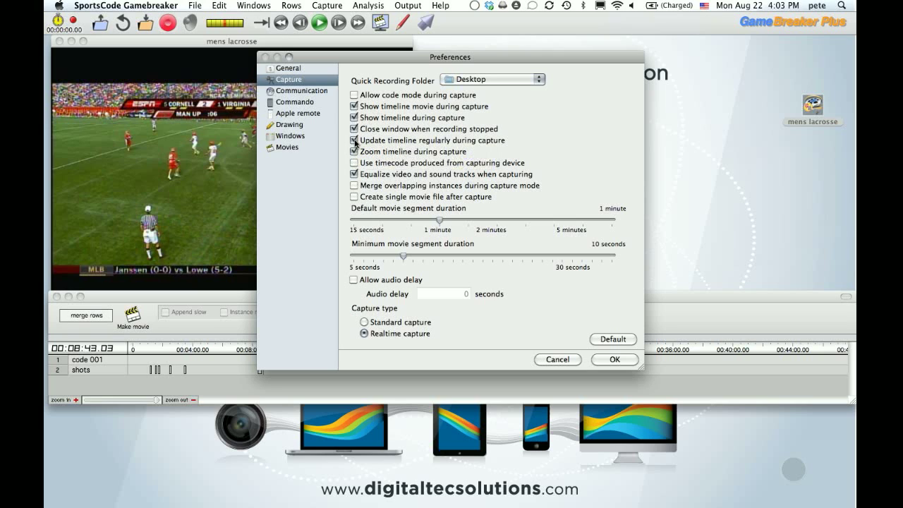
{"action": "left_click", "coordinate": [354, 140]}
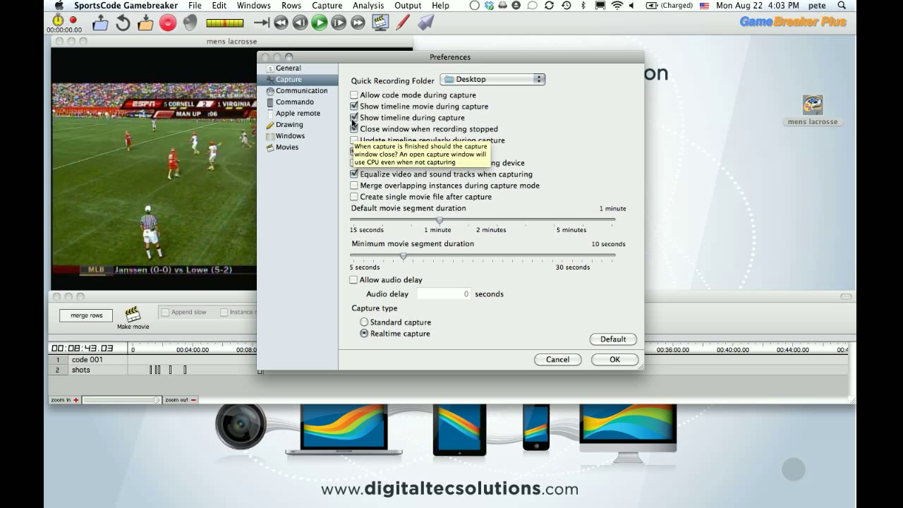
- Disable showing the timeline and timeline movie during capture, and toggle creation of a single movie file after capture on and off
{"action": "left_click", "coordinate": [354, 118]}
{"action": "left_click", "coordinate": [355, 107]}
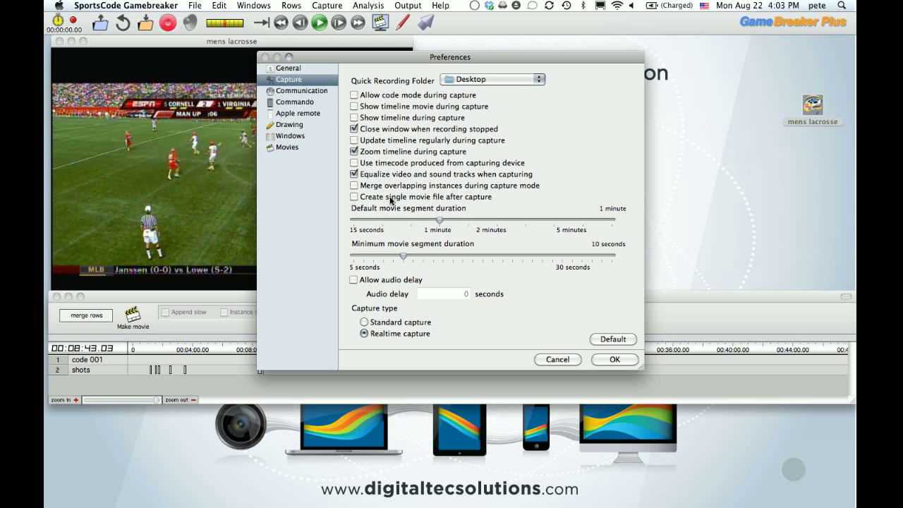
{"action": "left_click", "coordinate": [354, 197]}
{"action": "left_click", "coordinate": [354, 196]}
- In the Windows preferences, toggle grouping of timeline and movie windows, ending with it off, and move the timeline window to compare the behaviour
{"action": "left_click", "coordinate": [291, 136]}
{"action": "left_click", "coordinate": [354, 90]}
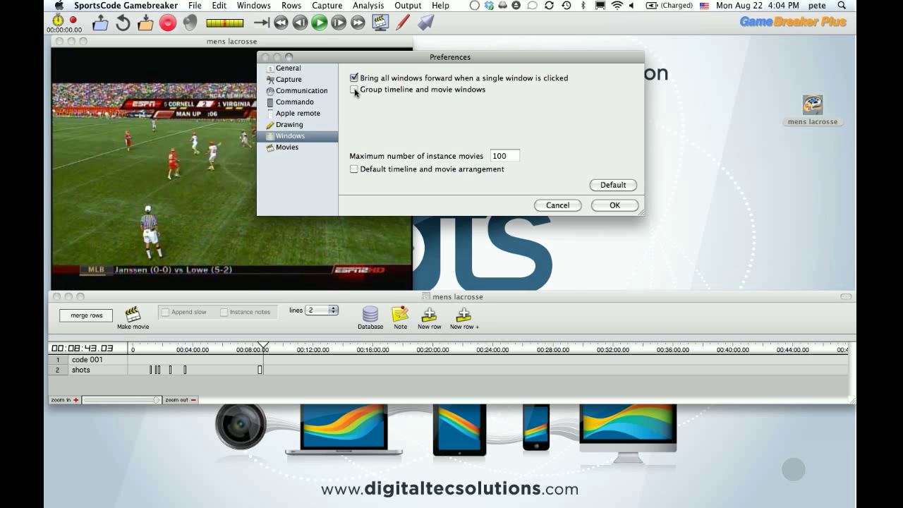
{"action": "mouse_move", "coordinate": [393, 304]}
{"action": "left_mouse_down"}
{"action": "mouse_move", "coordinate": [385, 232]}
{"action": "mouse_move", "coordinate": [389, 313]}
{"action": "left_mouse_up"}
{"action": "left_click", "coordinate": [359, 90]}
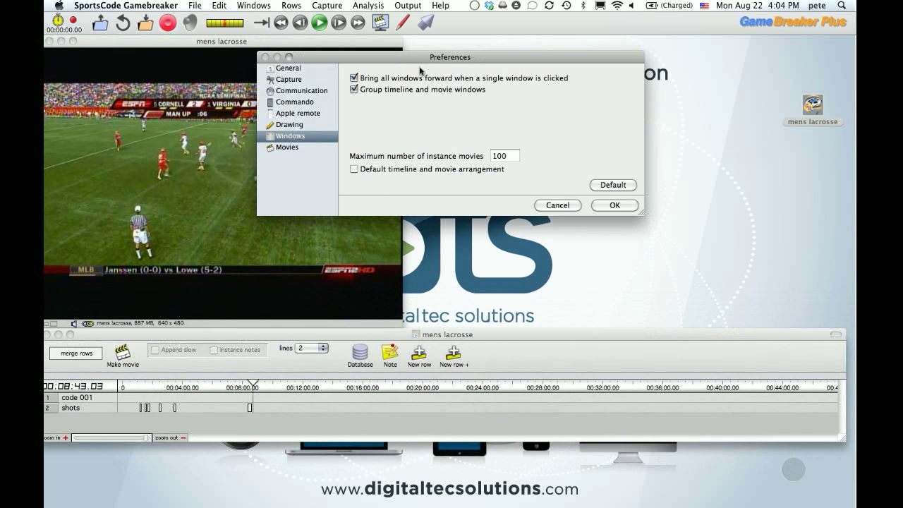
{"action": "left_click", "coordinate": [358, 90]}
{"action": "left_click_drag", "start_coordinate": [441, 337], "coordinate": [448, 275]}
{"action": "left_click", "coordinate": [485, 122]}
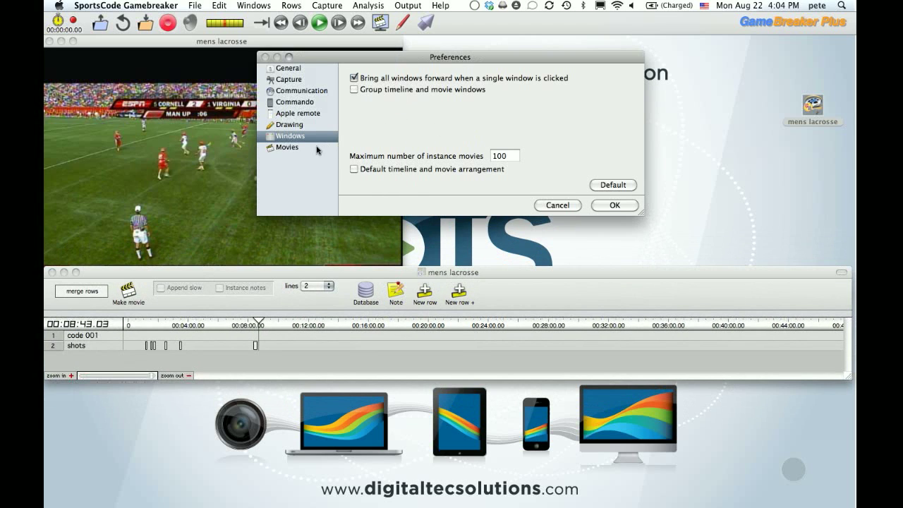
- Review the Movies preferences, including full-screen display and playback options, and close the preferences without saving
{"action": "left_click", "coordinate": [316, 150]}
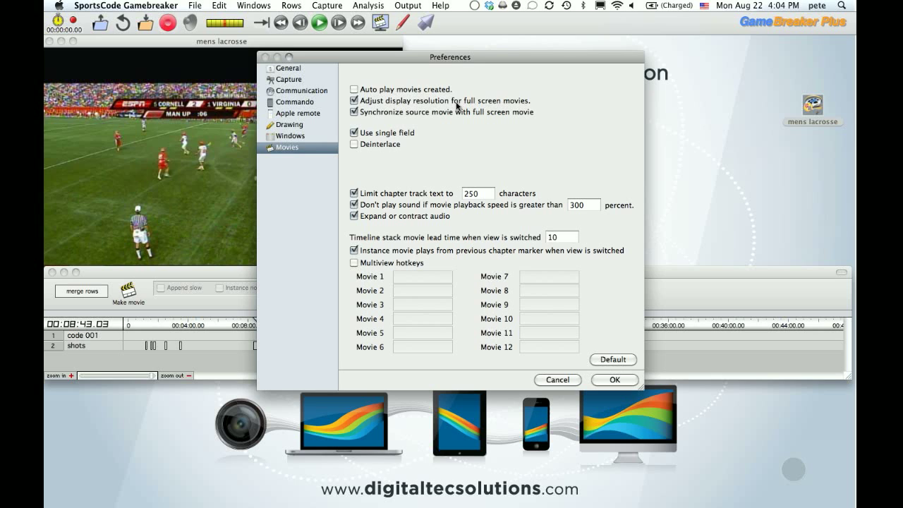
{"action": "left_click", "coordinate": [557, 380]}
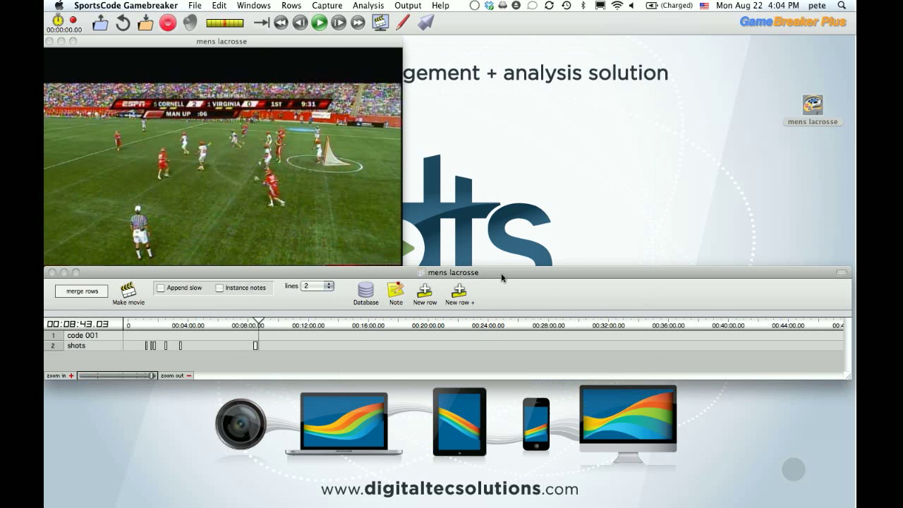